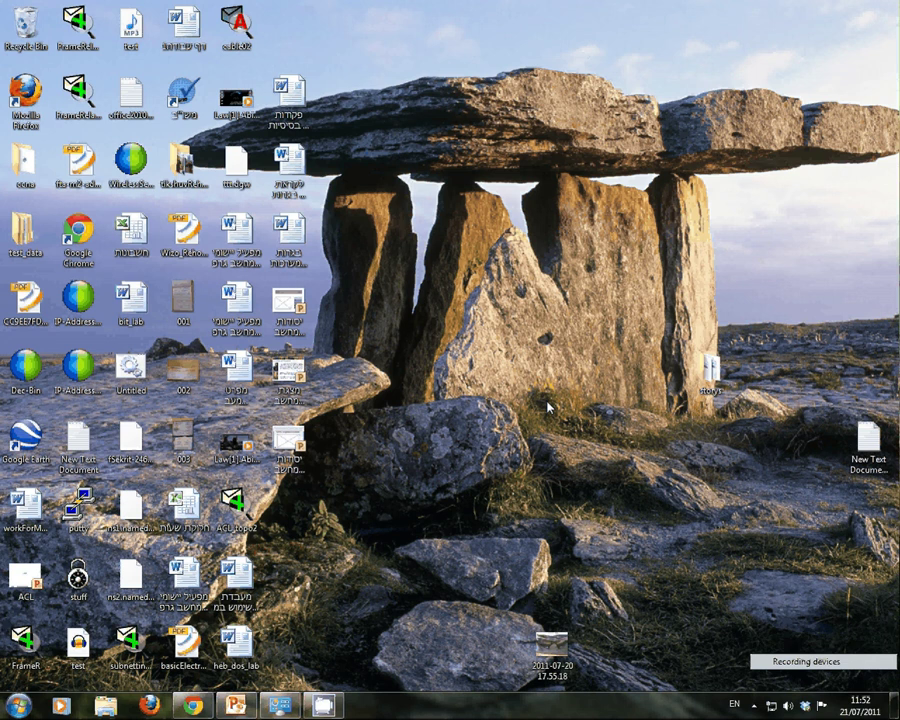
Open the System Configuration utility by running msconfig.
key(super+r)
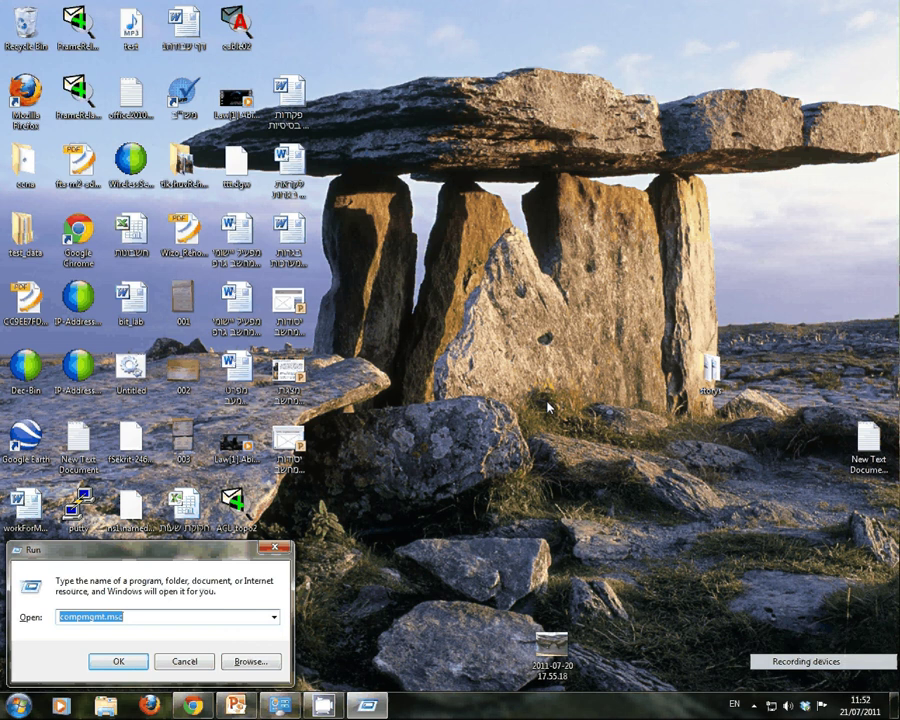
text(mscon)
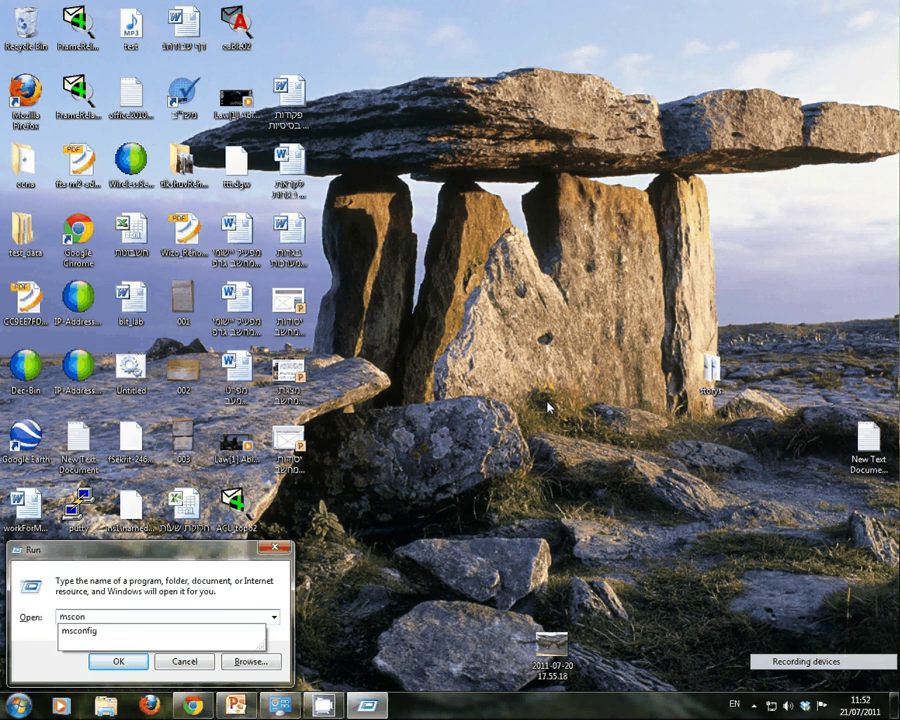
key(Down)
key(Return)
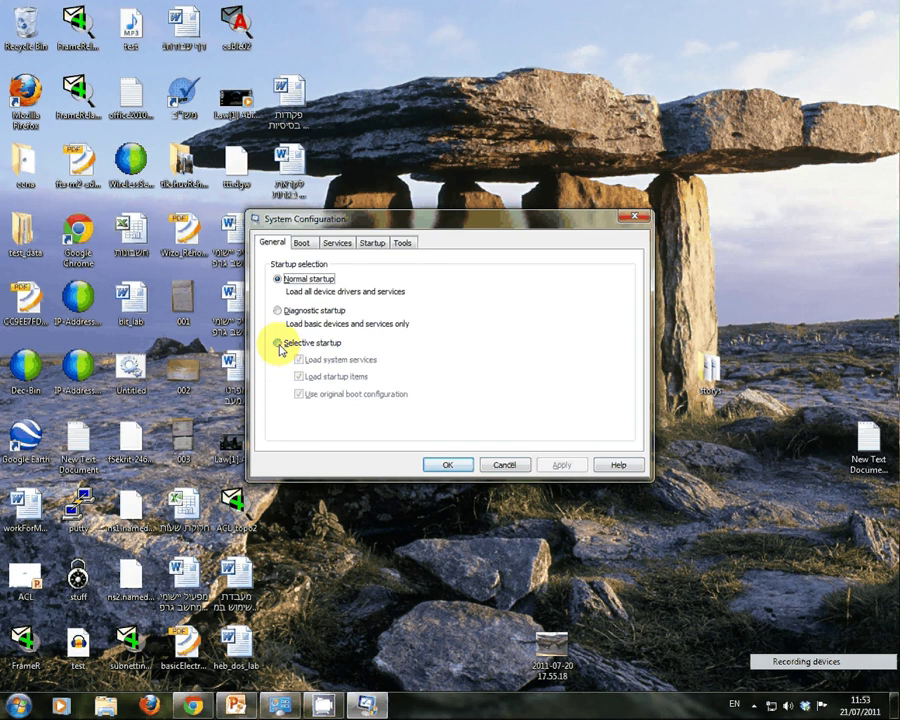
Choose Selective startup and switch loading of startup items off and back on.
click(279, 343)
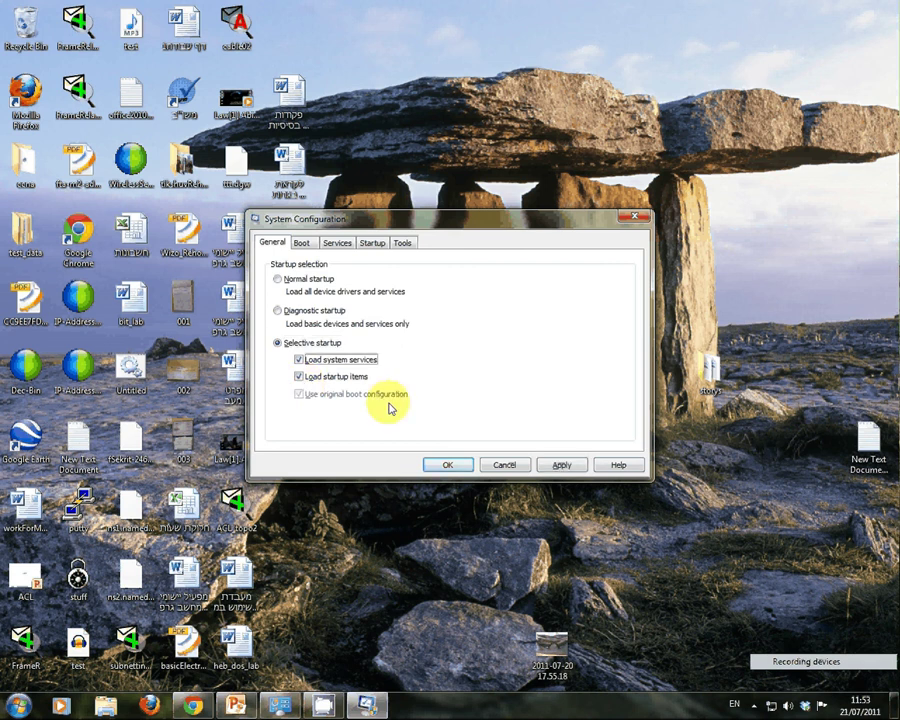
click(300, 377)
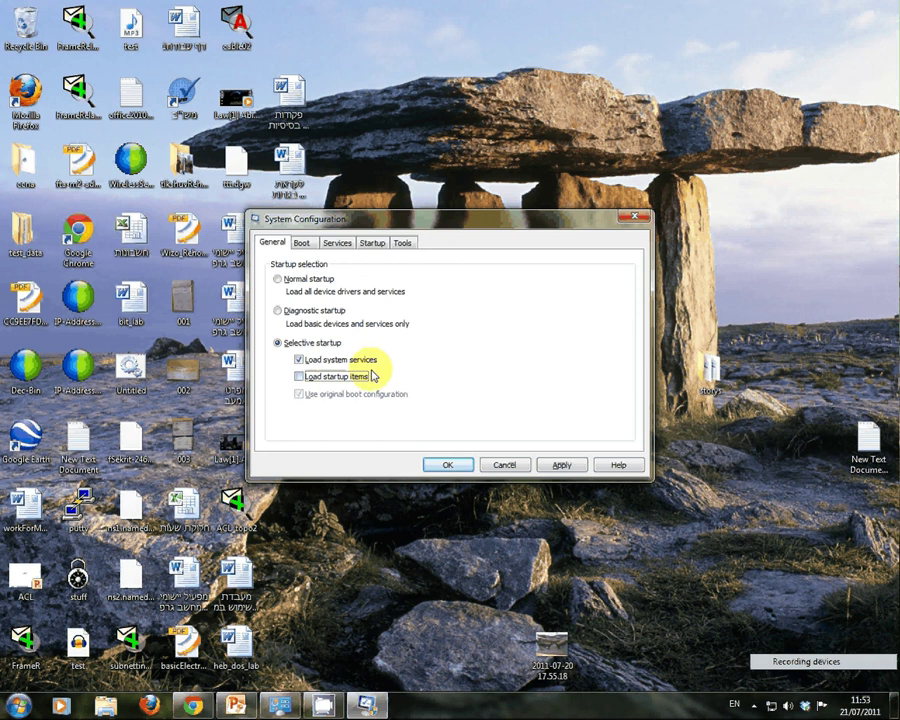
click(340, 379)
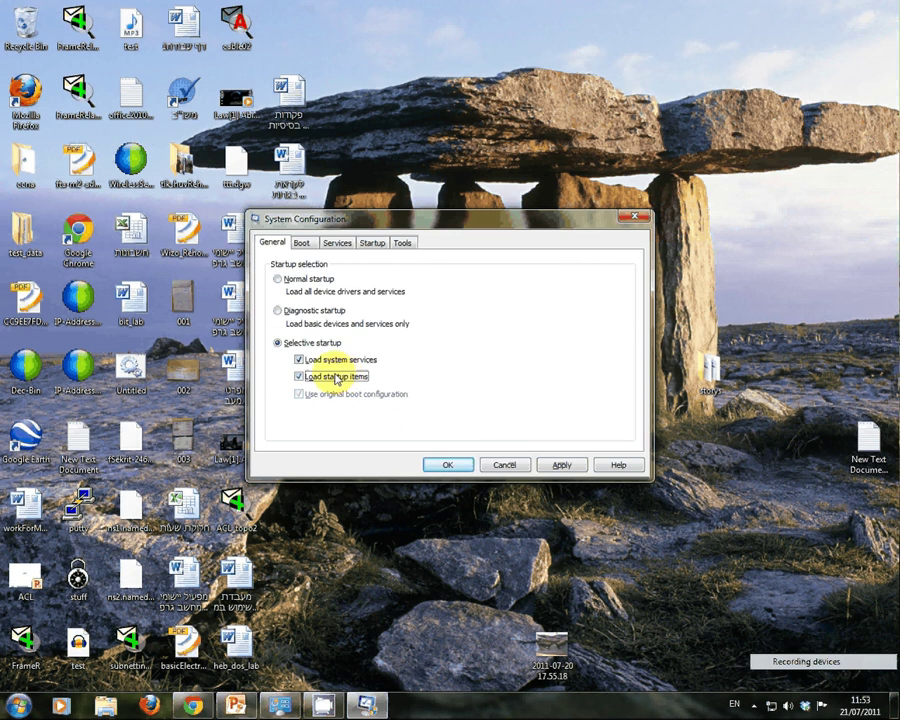
Look through the list of Windows services and view the boot options in System Configuration.
click(338, 245)
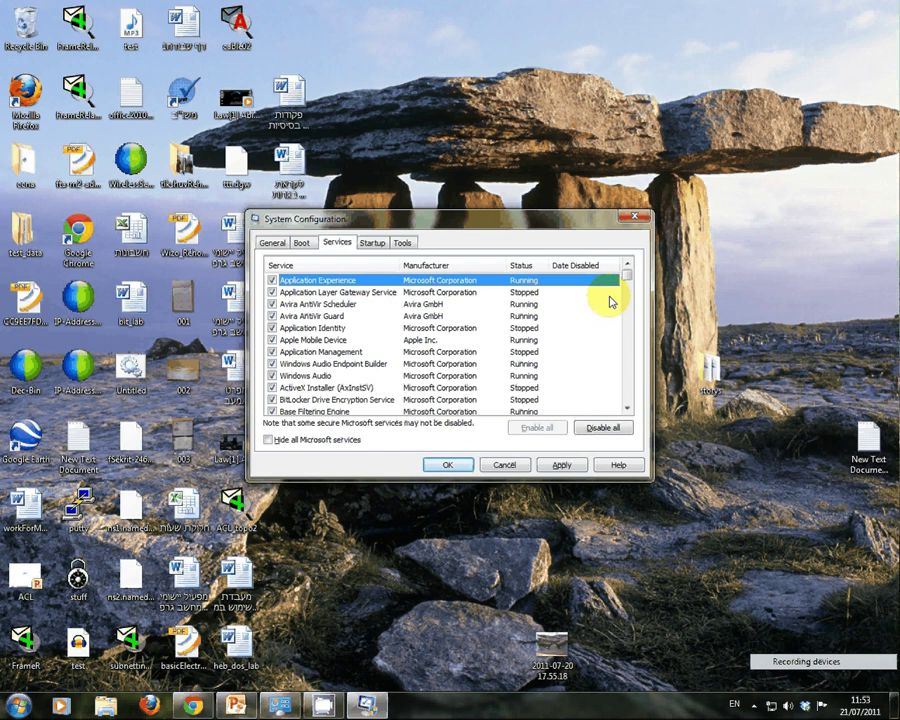
click(627, 408)
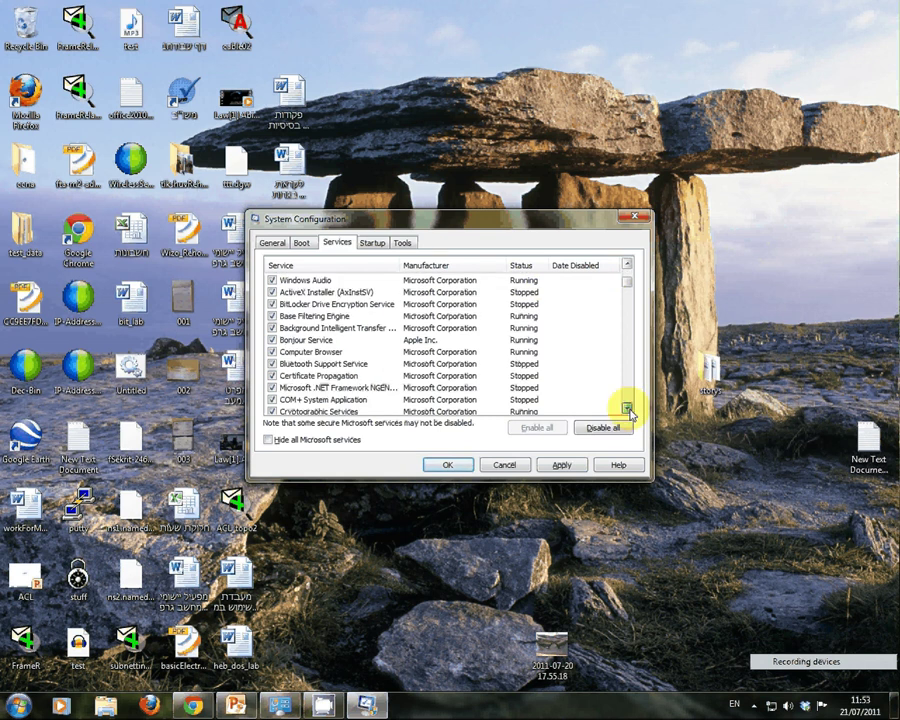
scroll(275, 383, down, 2)
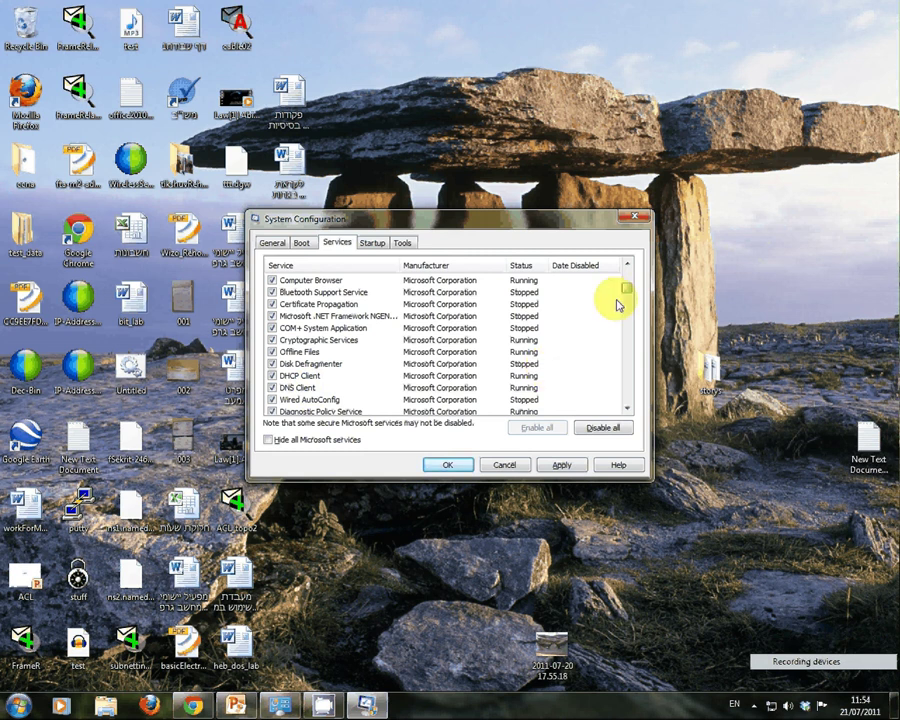
drag(626, 288, 629, 293)
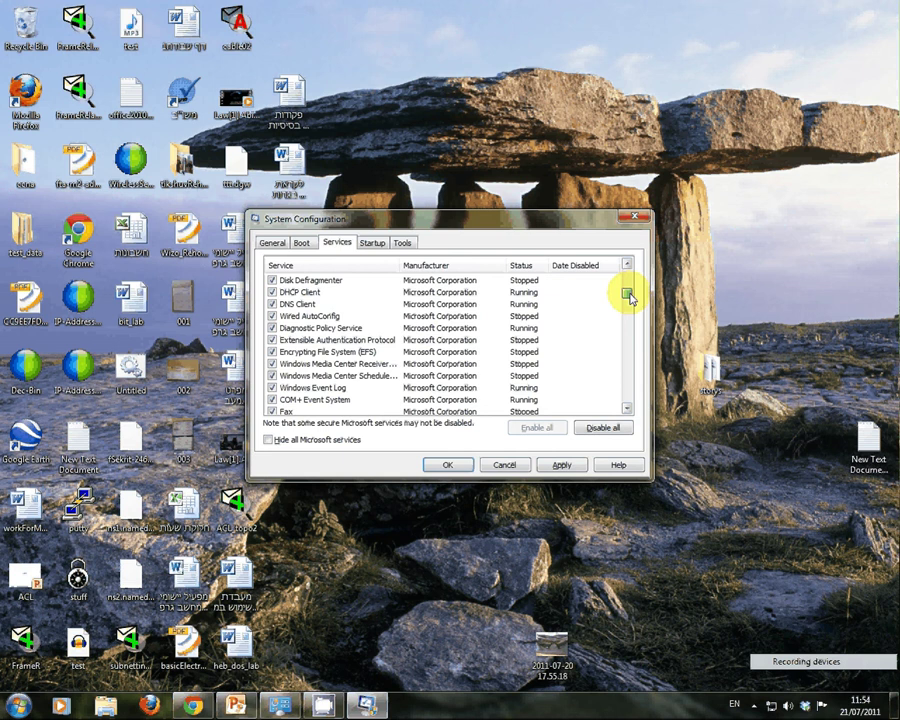
drag(630, 296, 630, 321)
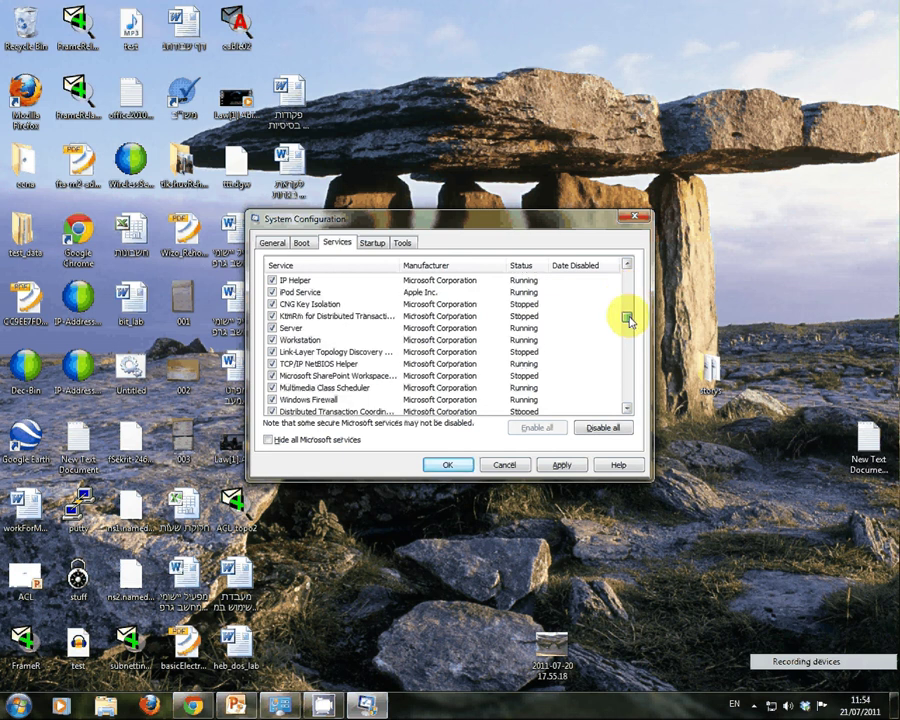
drag(629, 320, 633, 371)
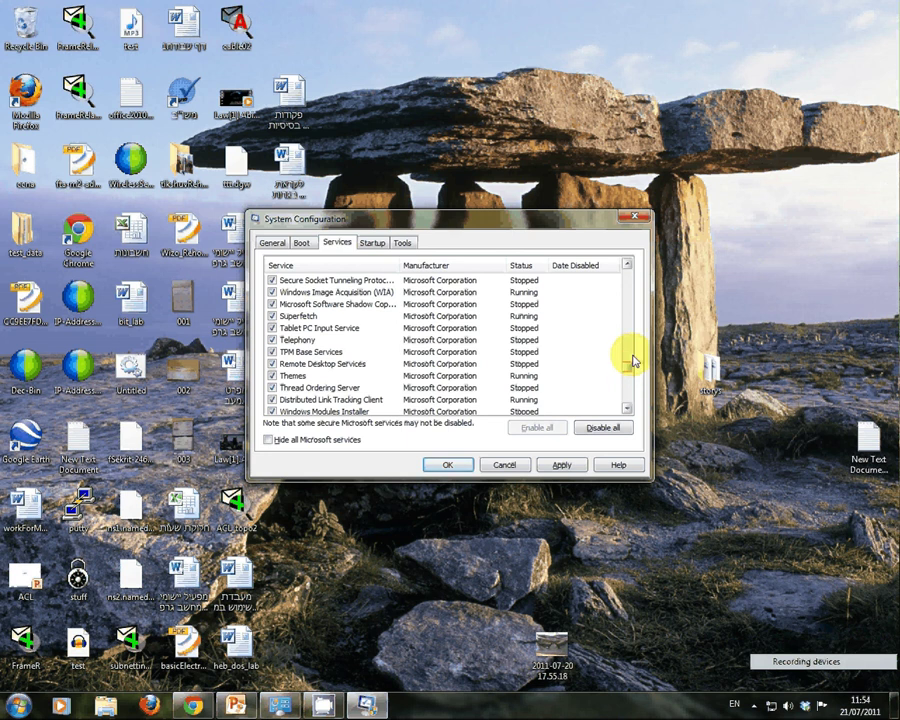
click(300, 245)
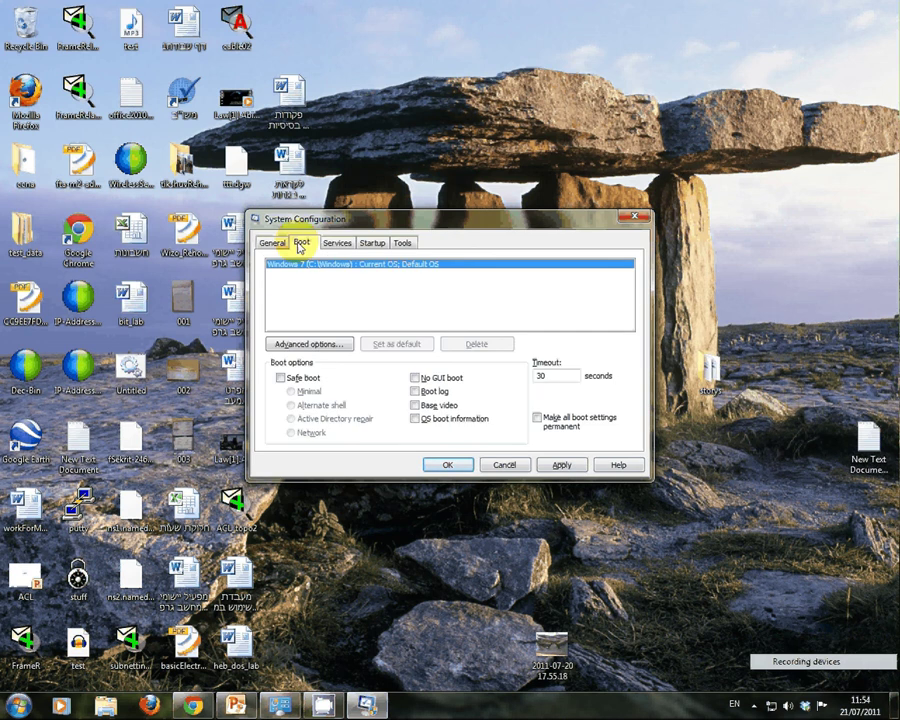
Disable and re-enable the iTunes and Skype startup items, one after the other.
click(372, 244)
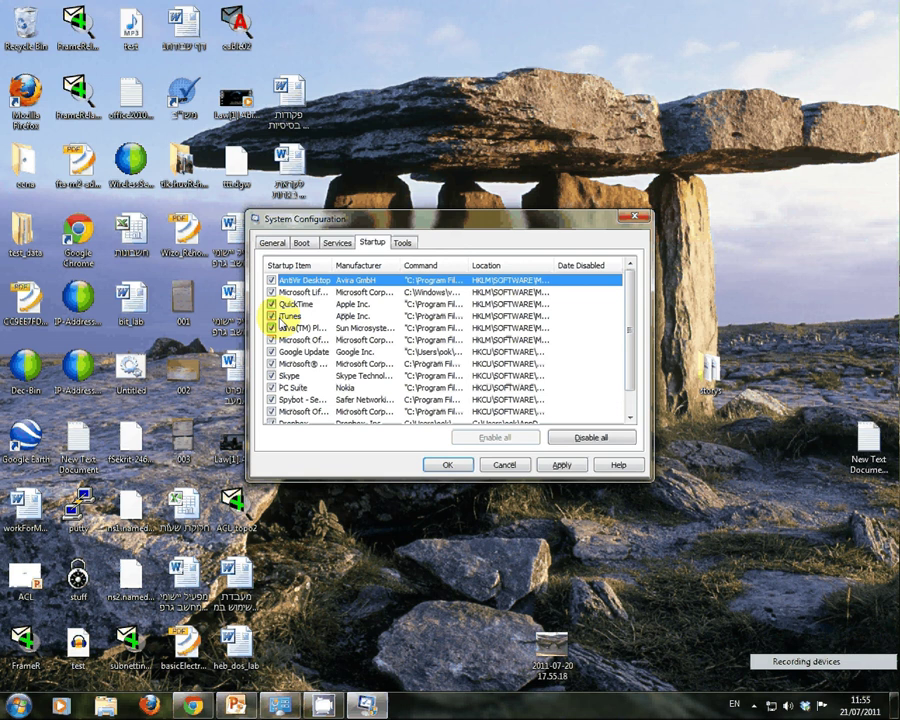
click(272, 316)
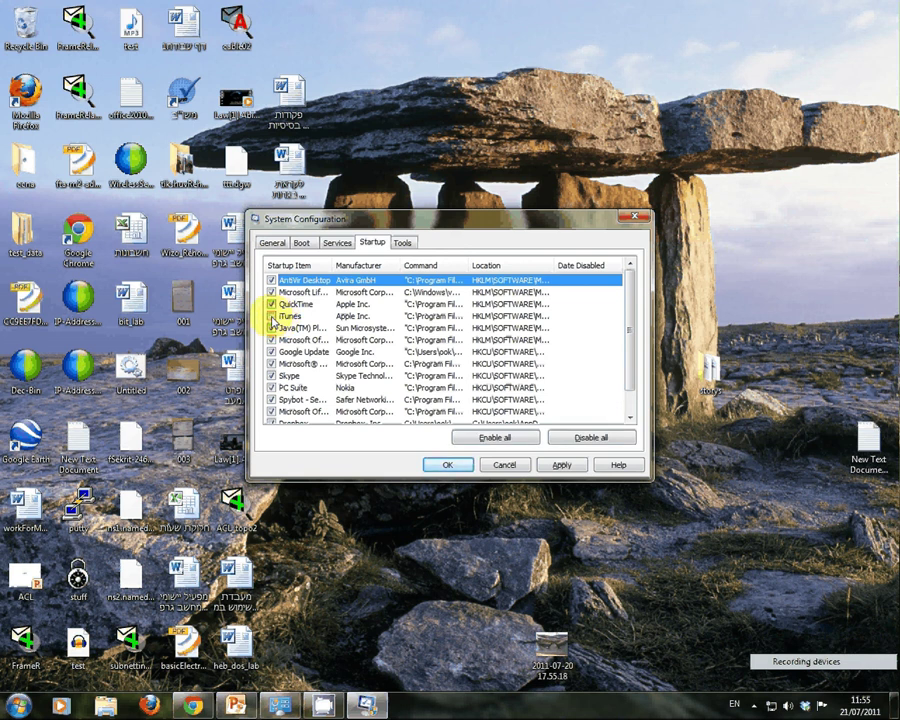
click(272, 316)
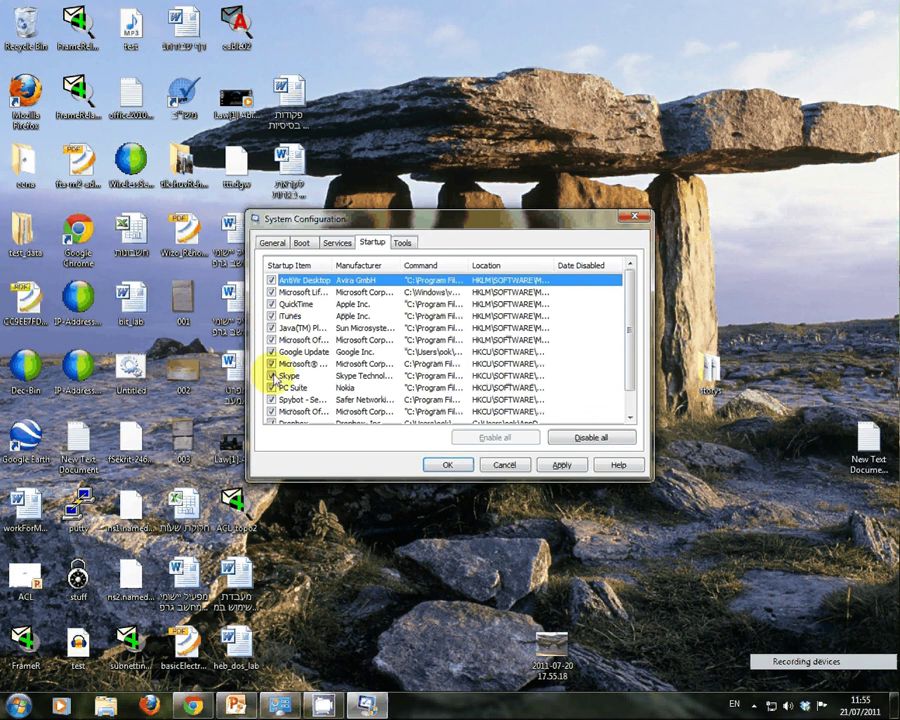
click(272, 376)
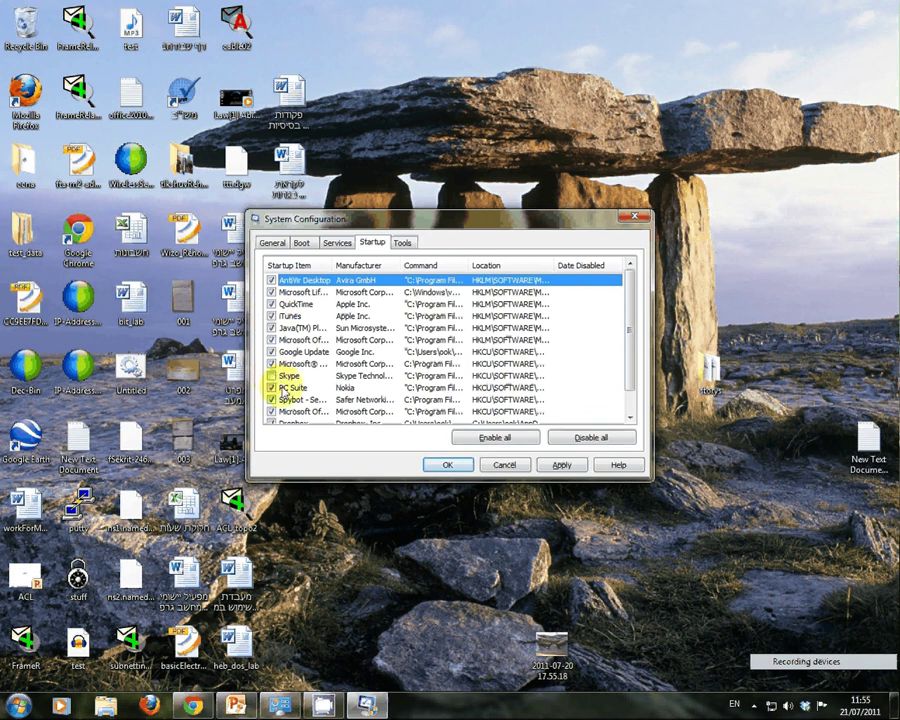
click(271, 376)
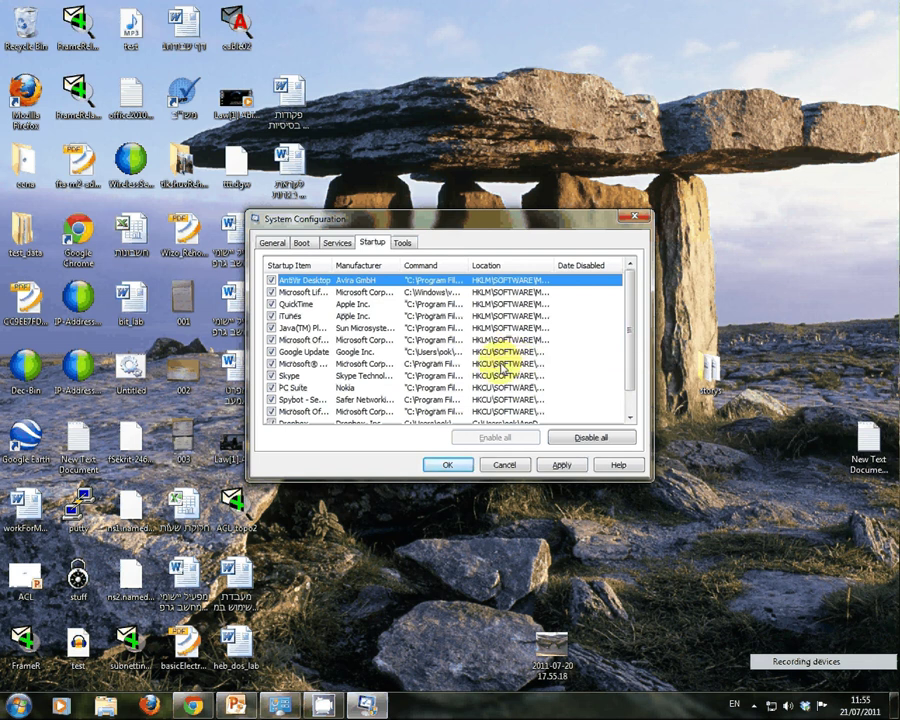
Launch Computer Management from the System Configuration tools, view Disk Management, and close the window.
click(403, 243)
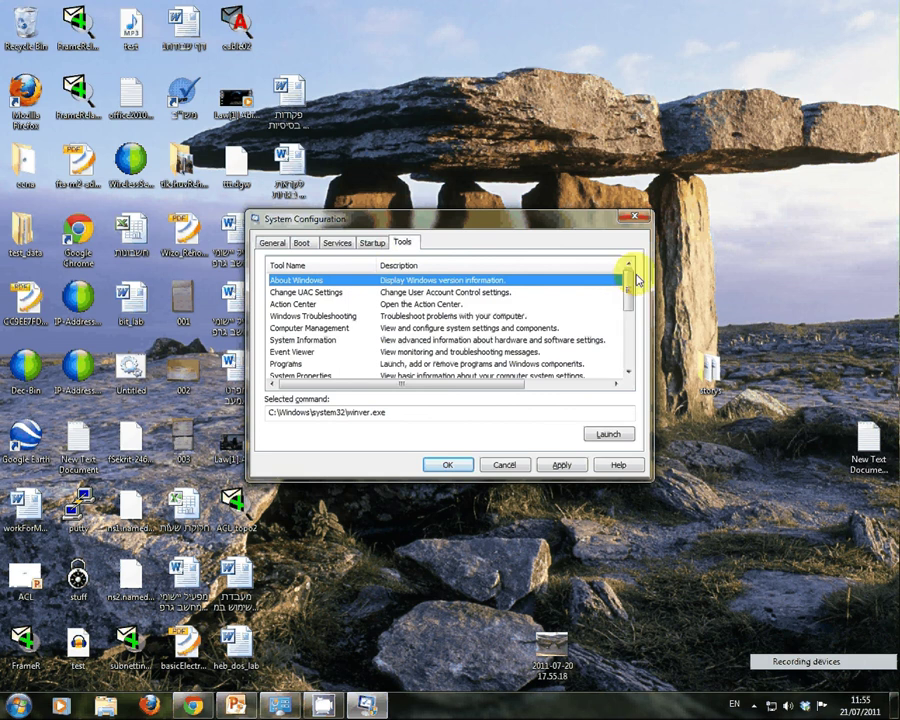
click(318, 328)
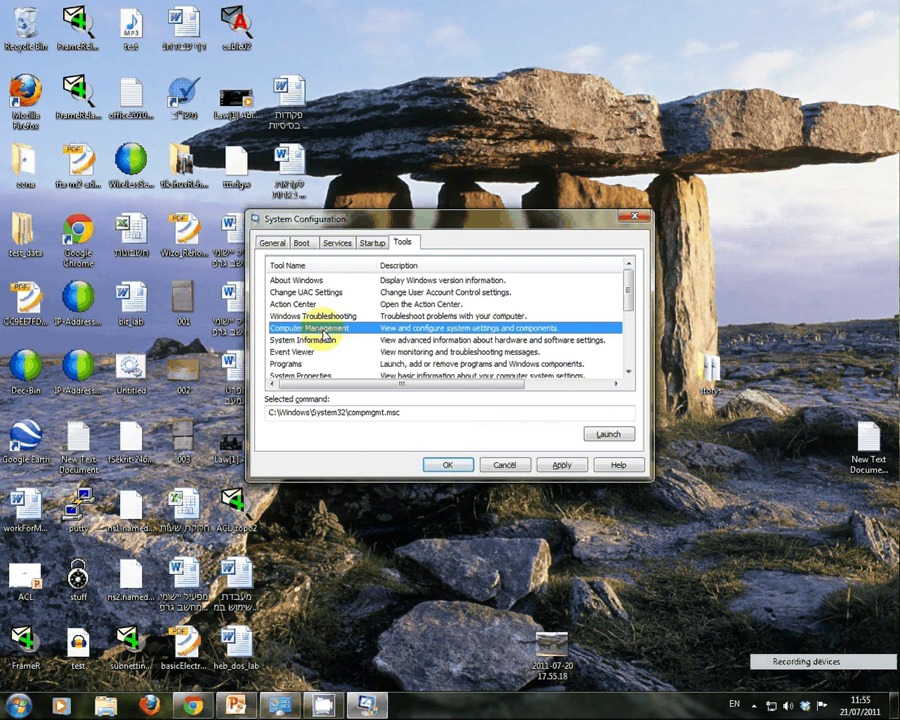
click(608, 435)
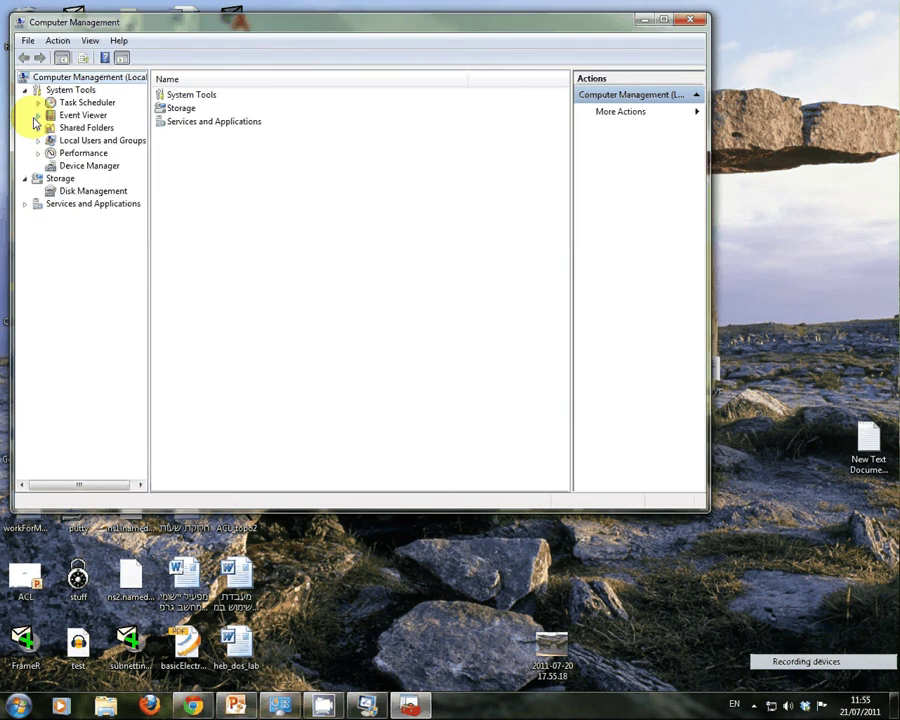
click(93, 190)
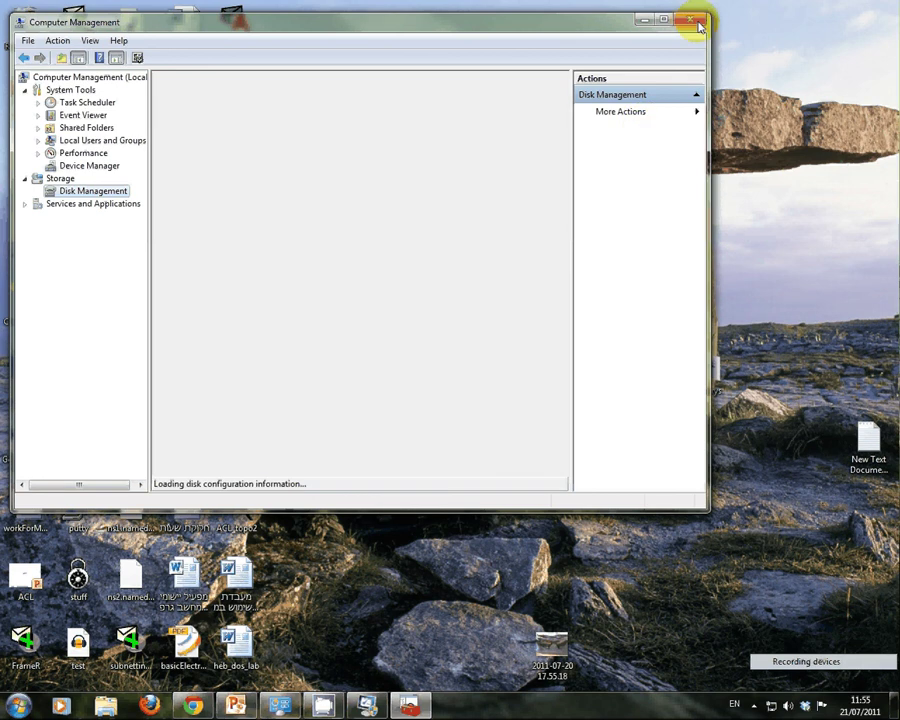
click(693, 21)
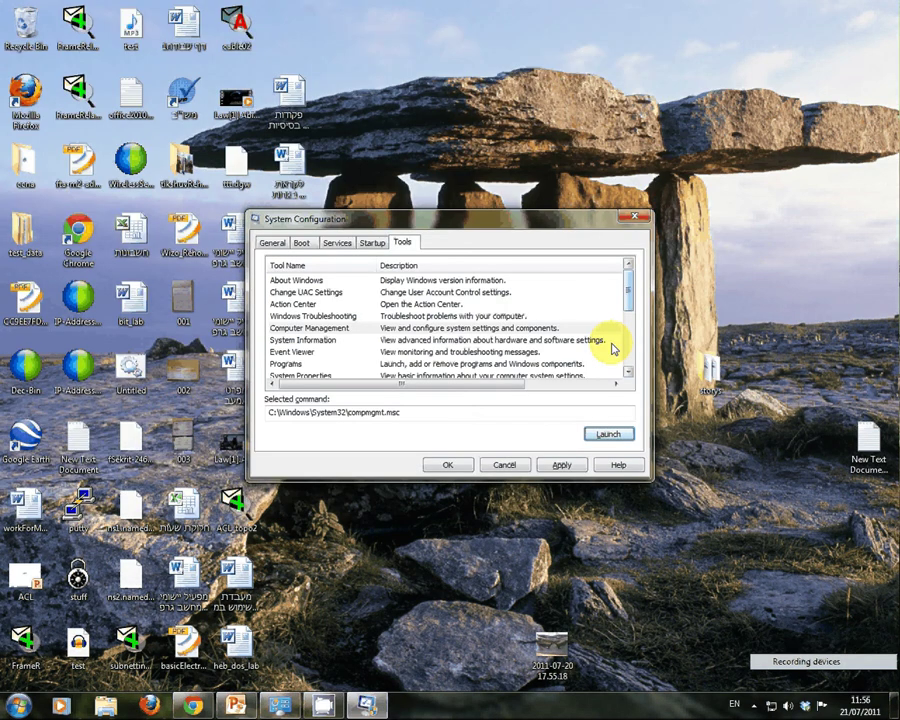
Launch Event Viewer from the System Configuration tools and move its window higher on the desktop.
click(580, 352)
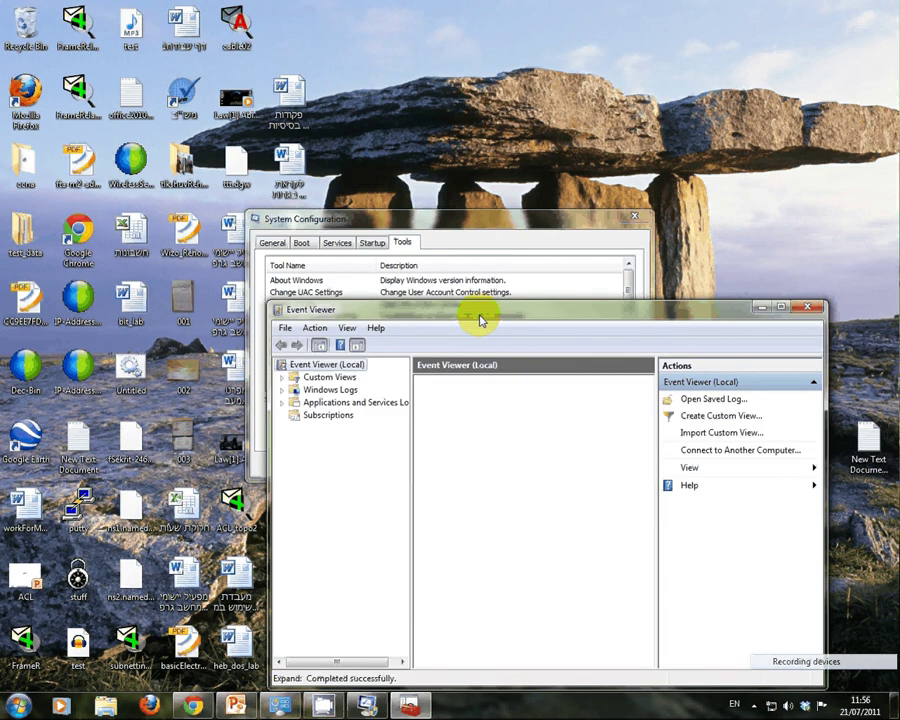
drag(480, 312, 446, 218)
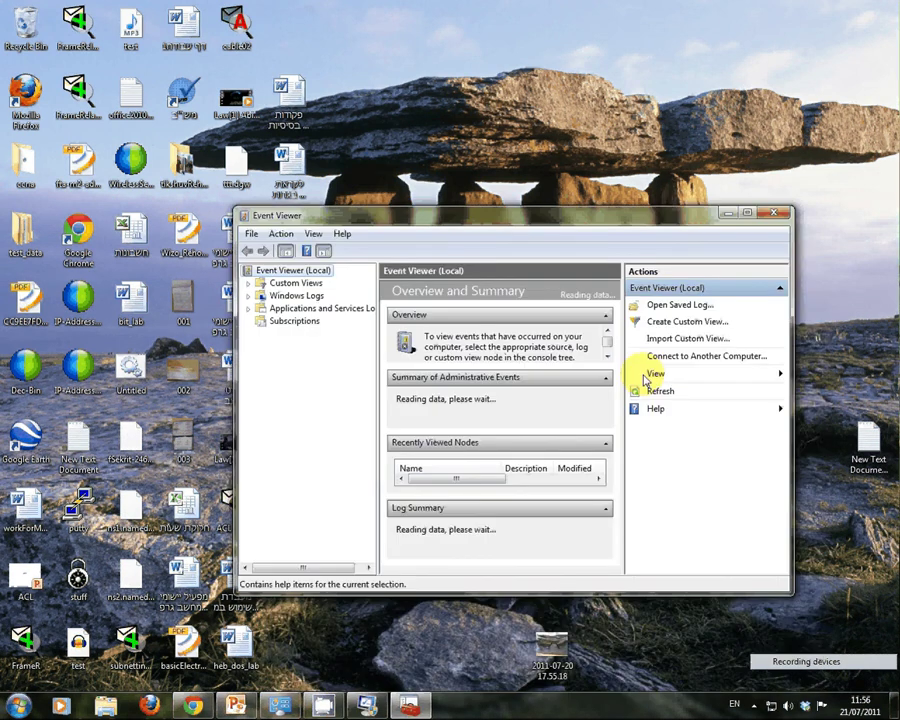
drag(511, 216, 493, 150)
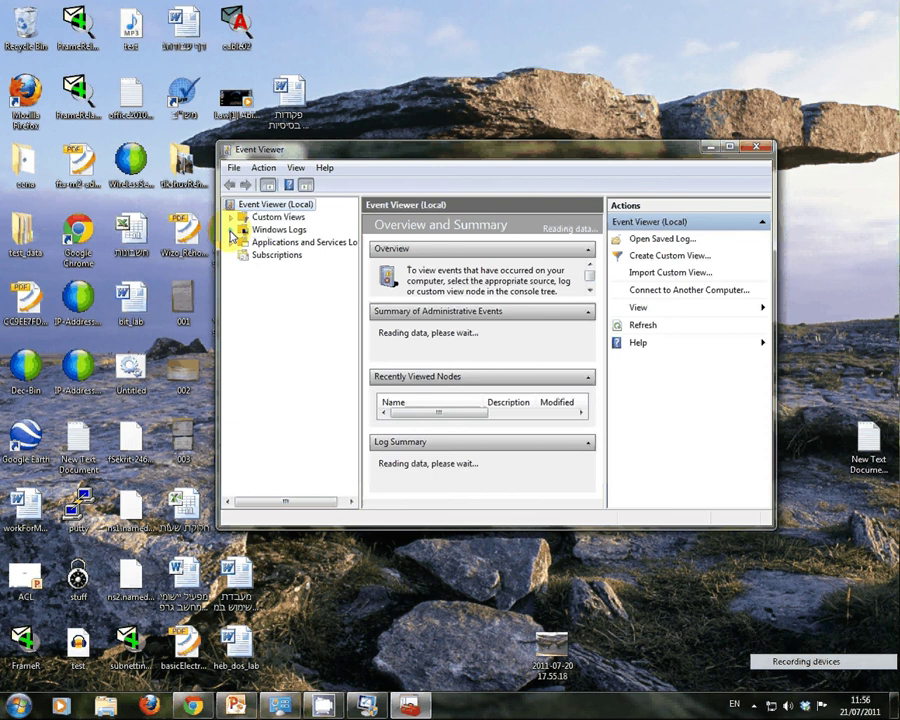
Expand Windows Logs and view the Application, Setup and System logs, including the event columns of the System log.
click(231, 231)
click(286, 243)
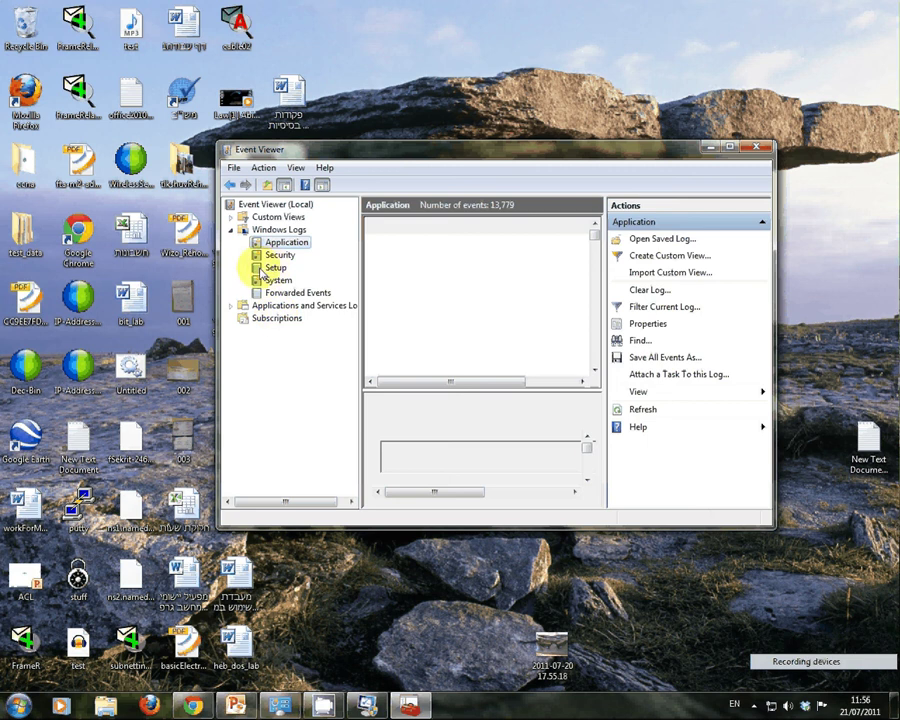
click(266, 268)
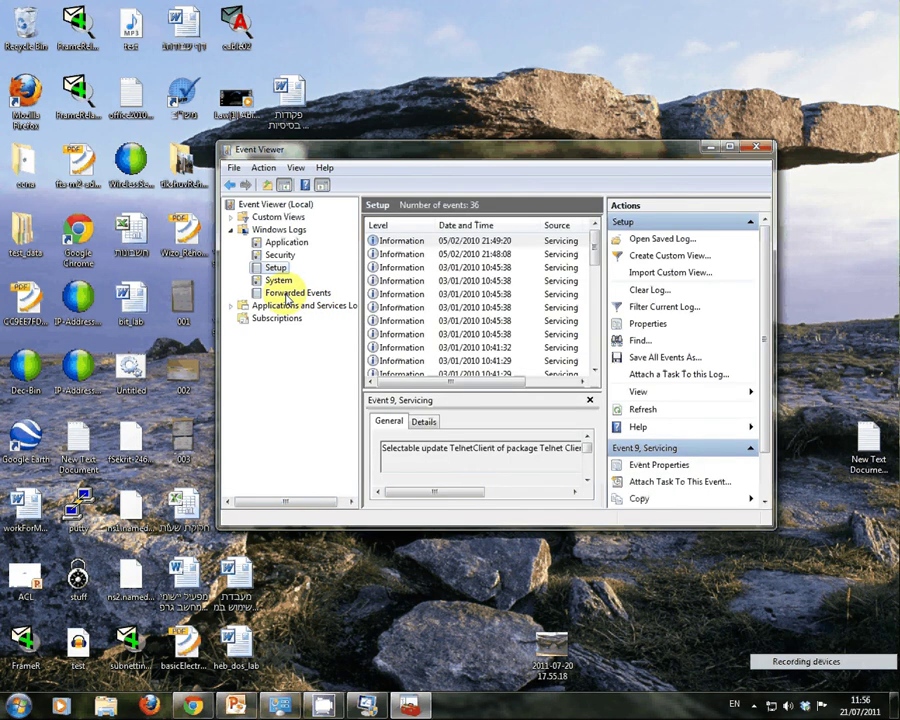
click(280, 282)
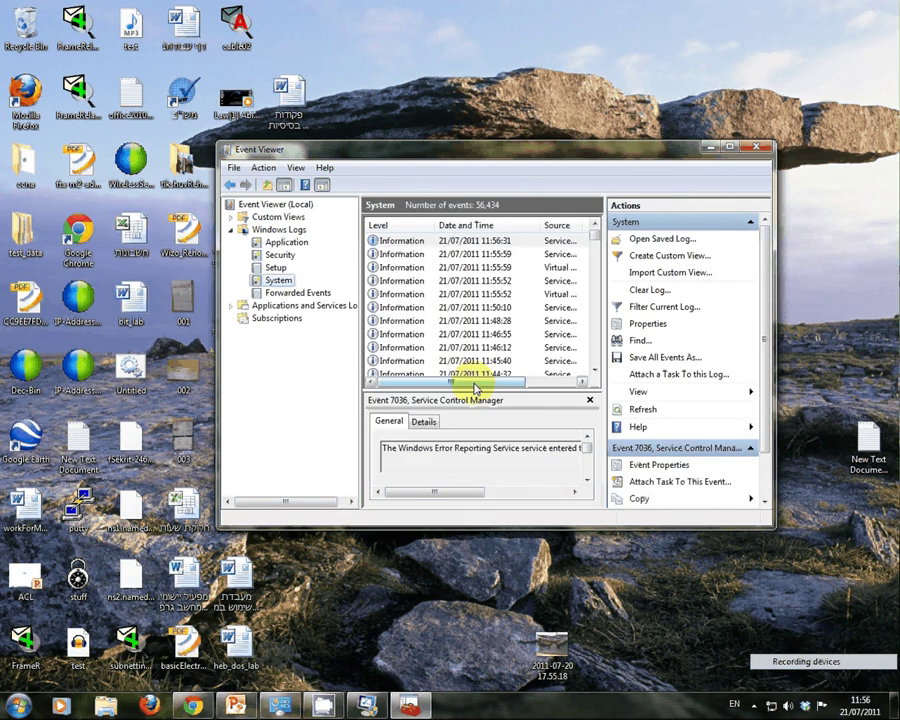
drag(476, 384, 514, 384)
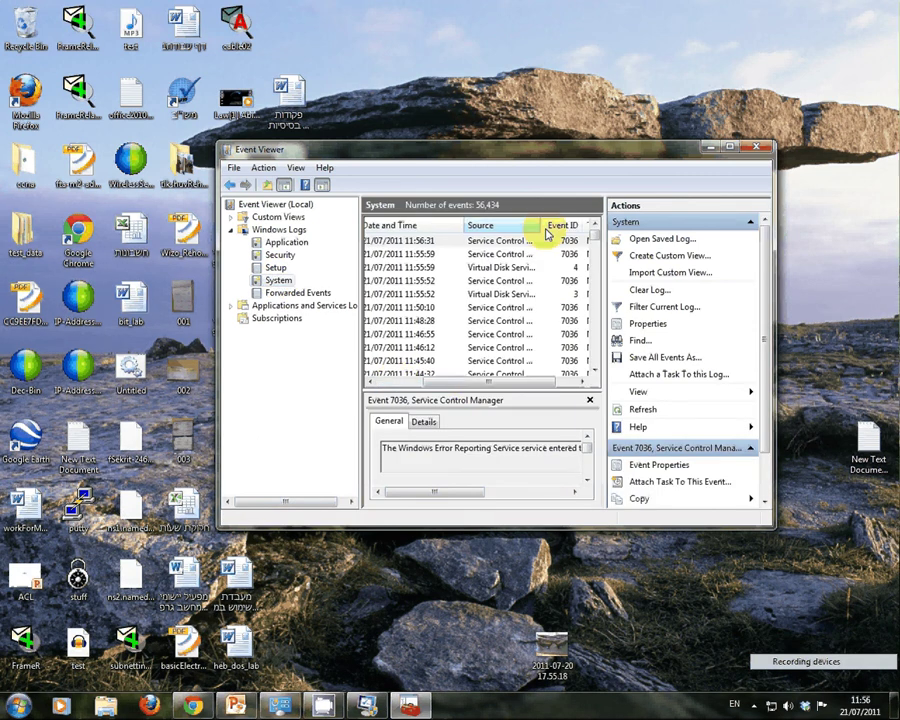
View the properties of the second event in the System log, then close them and Event Viewer.
click(420, 241)
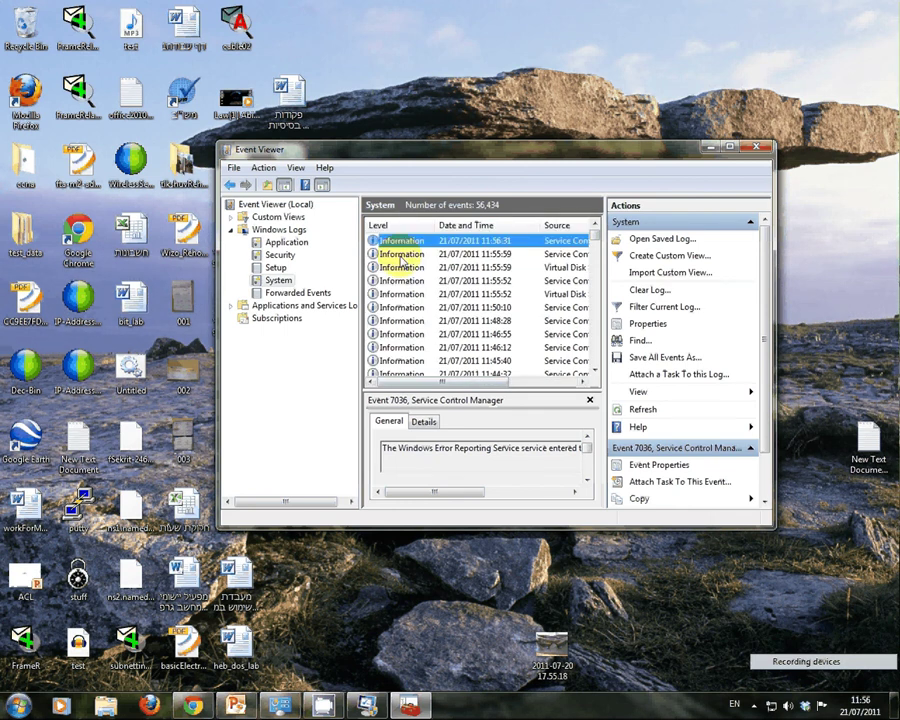
double_click(401, 257)
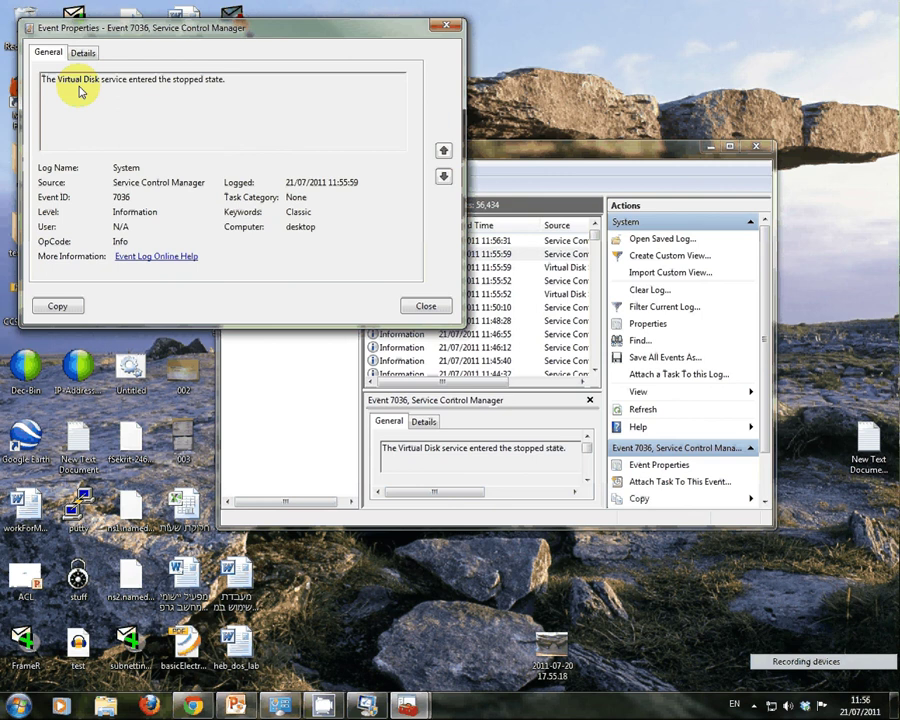
click(455, 30)
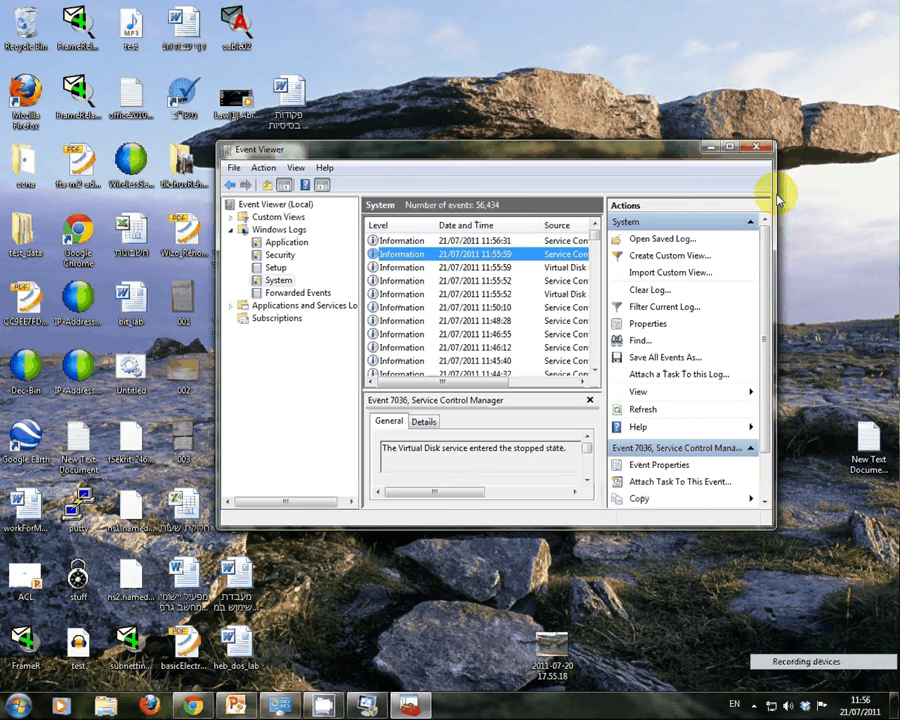
click(760, 147)
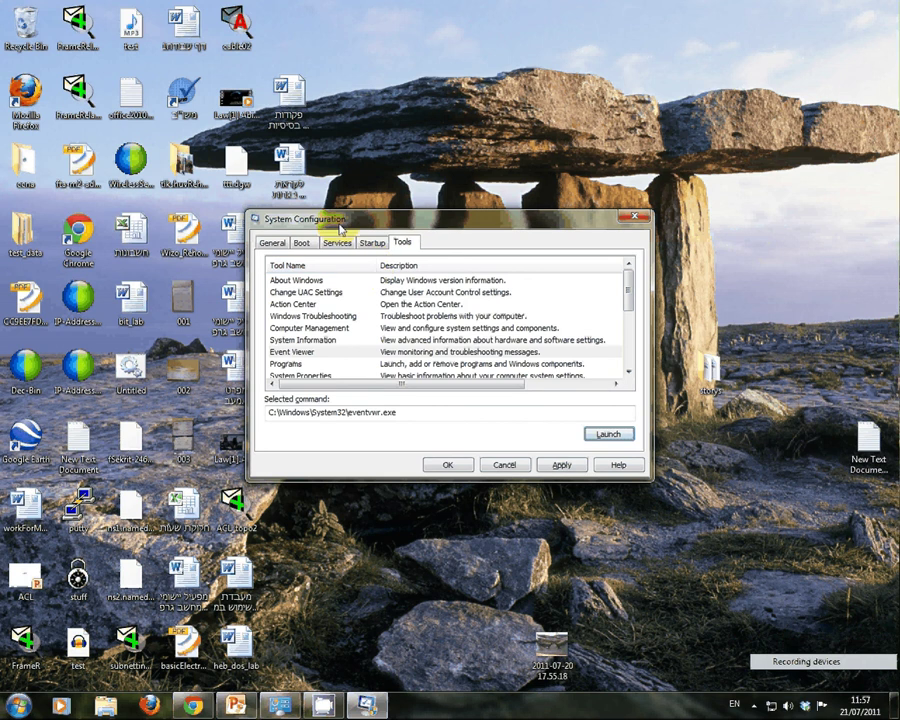
Review the startup items once more and set the startup selection back to Normal startup.
click(372, 242)
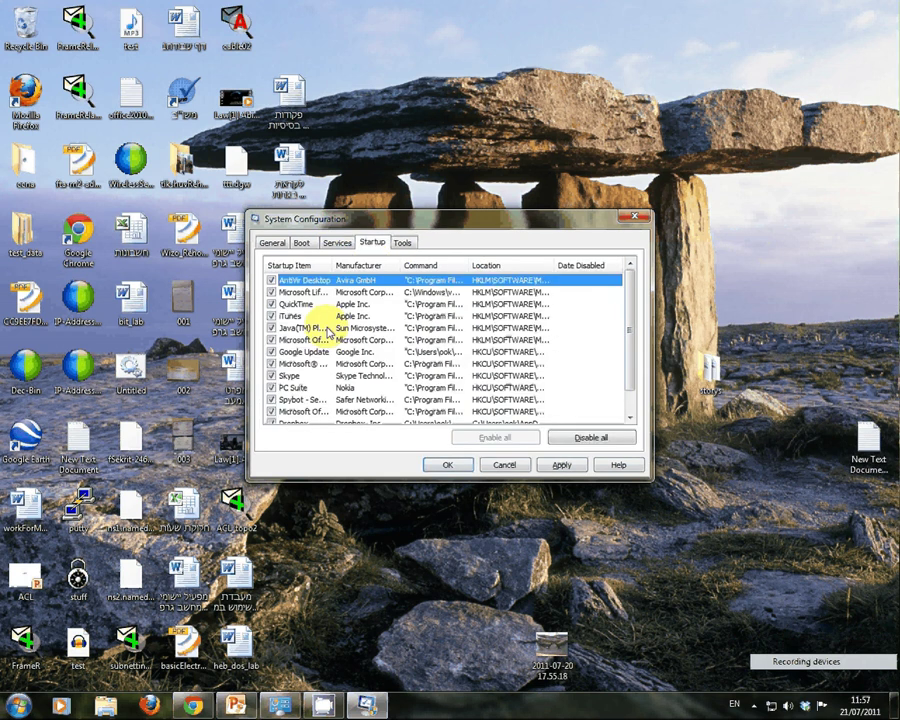
click(271, 242)
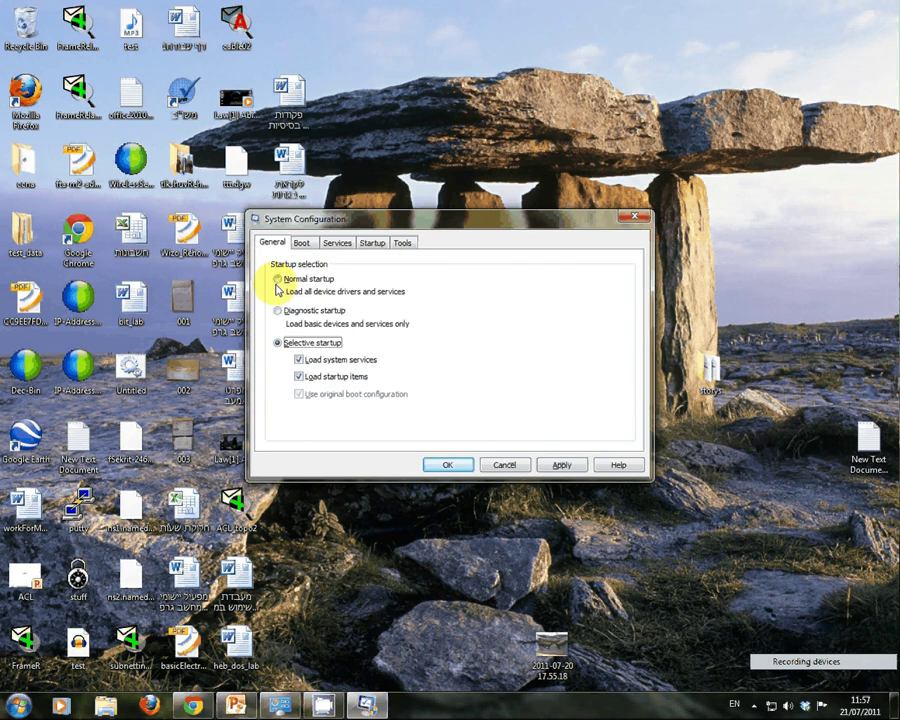
click(278, 285)
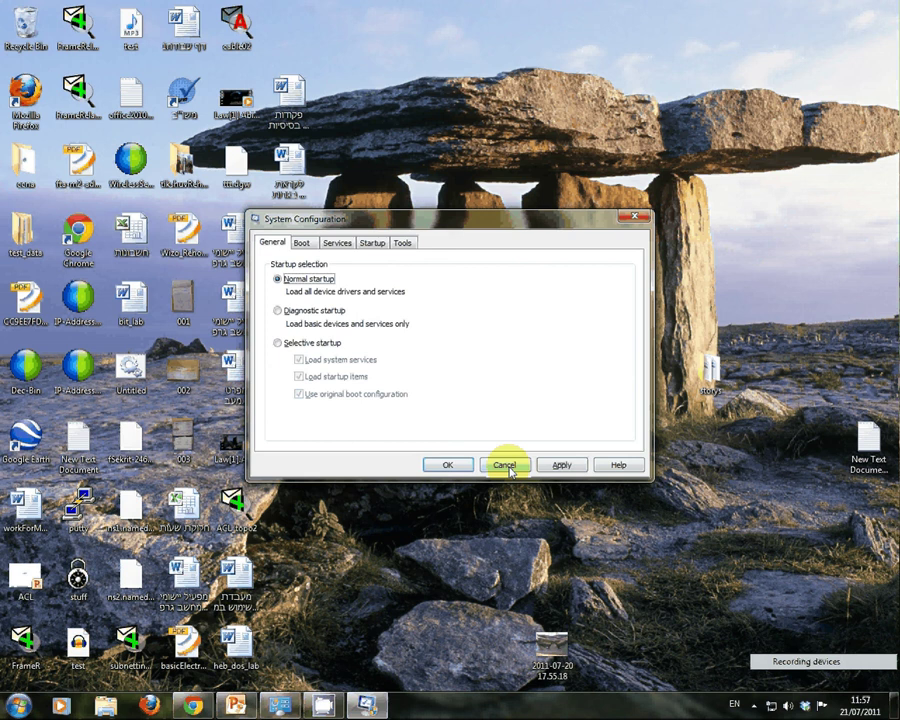